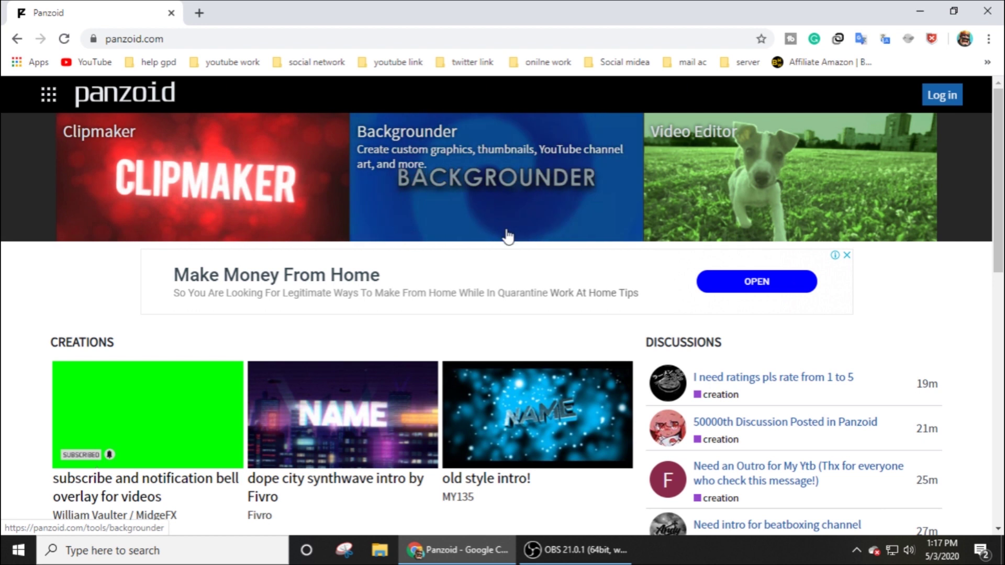
# - Look through the featured creations on the Panzoid home page and open the full list of creations
pyautogui.scroll(-4, 505, 235)
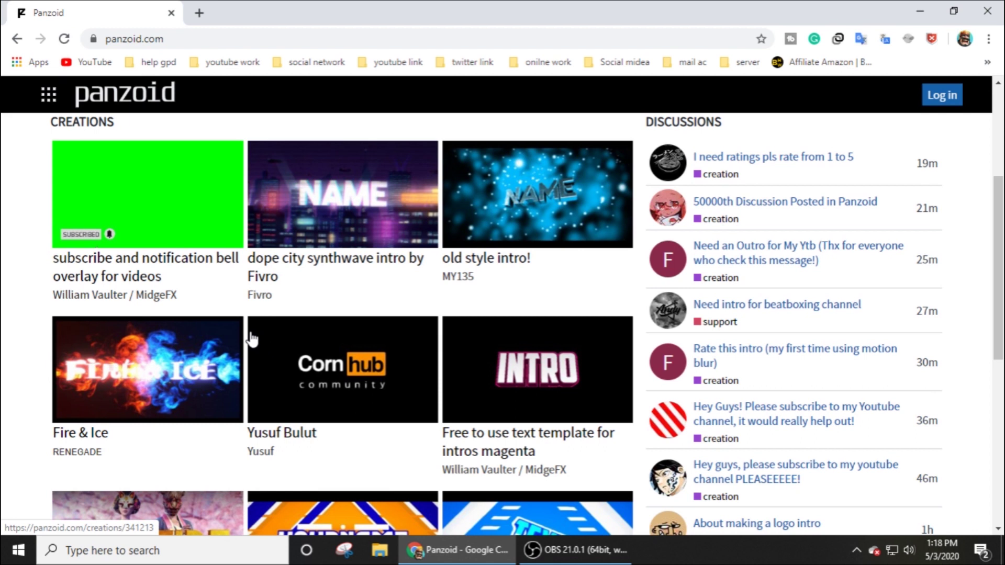
pyautogui.scroll(-7, 515, 269)
pyautogui.scroll(7, 505, 274)
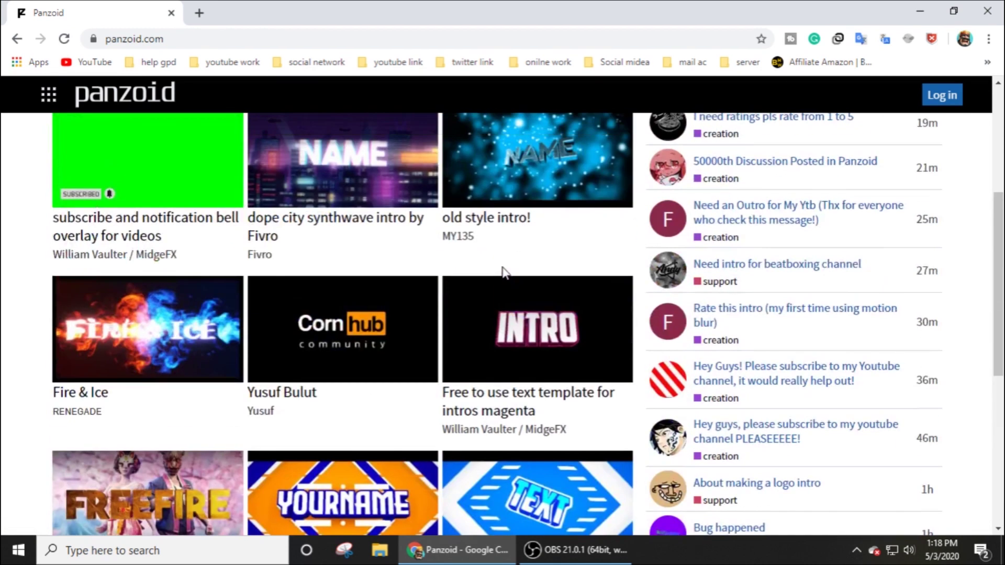
pyautogui.scroll(-4, 503, 274)
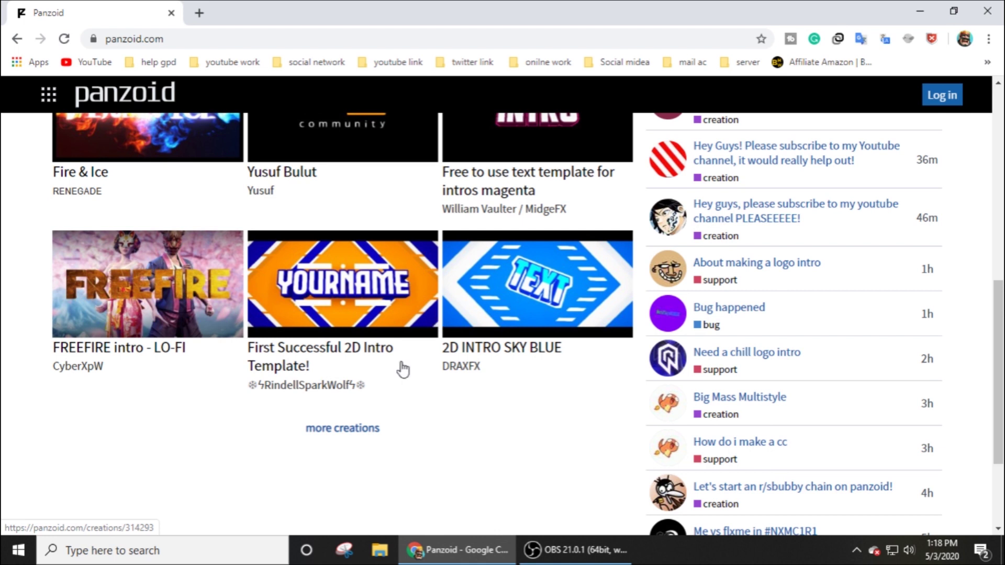
pyautogui.click(347, 431)
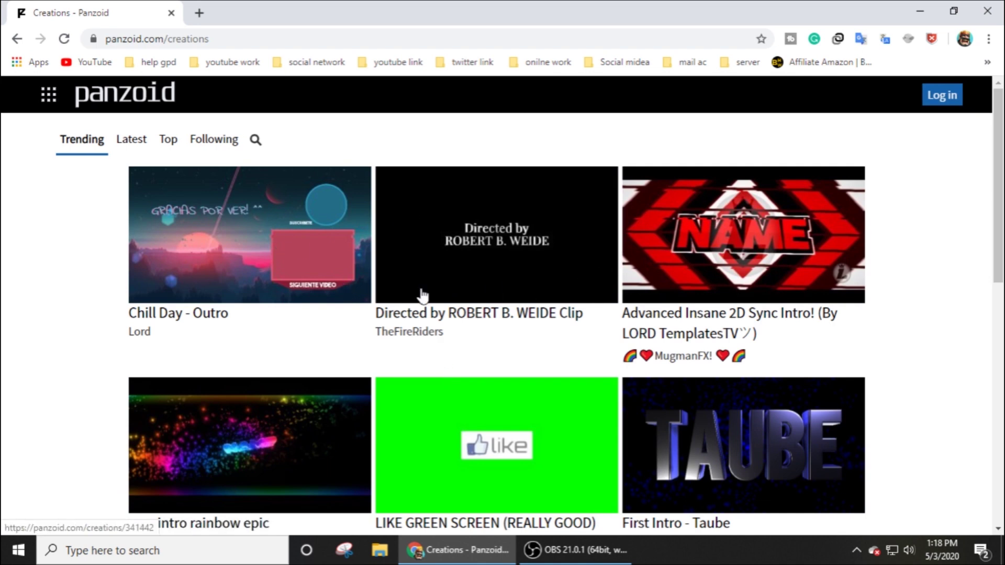
# - Find the Professional Text Silhouette Intro Template among the trending creations and open it in Clipmaker
pyautogui.scroll(-3, 531, 315)
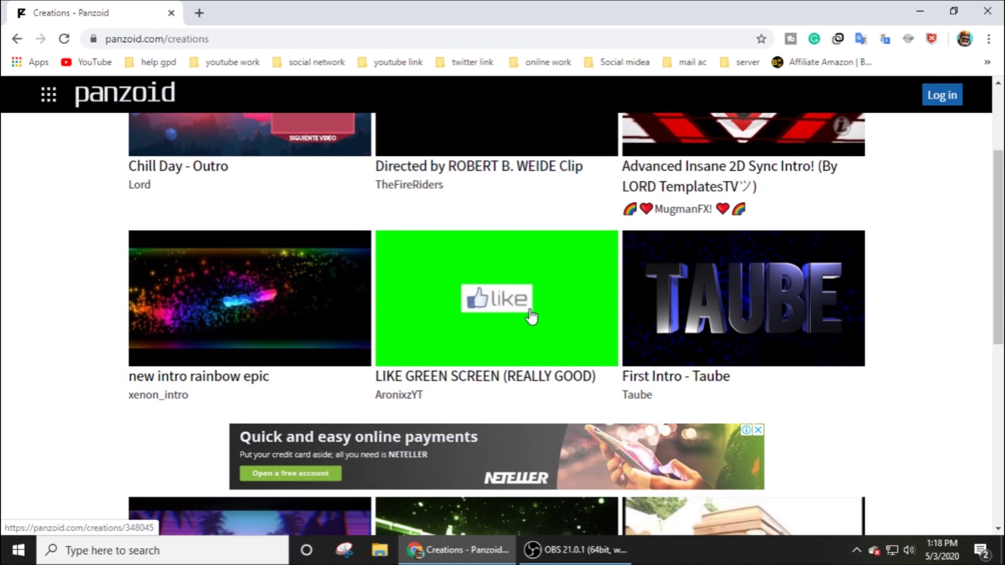
pyautogui.scroll(-10, 531, 315)
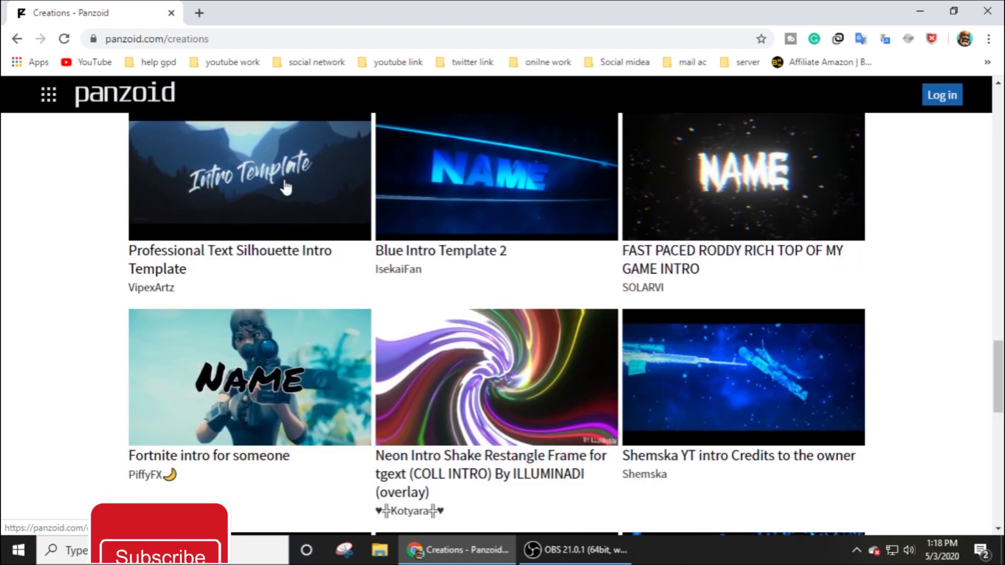
pyautogui.scroll(1, 290, 197)
pyautogui.click(303, 306)
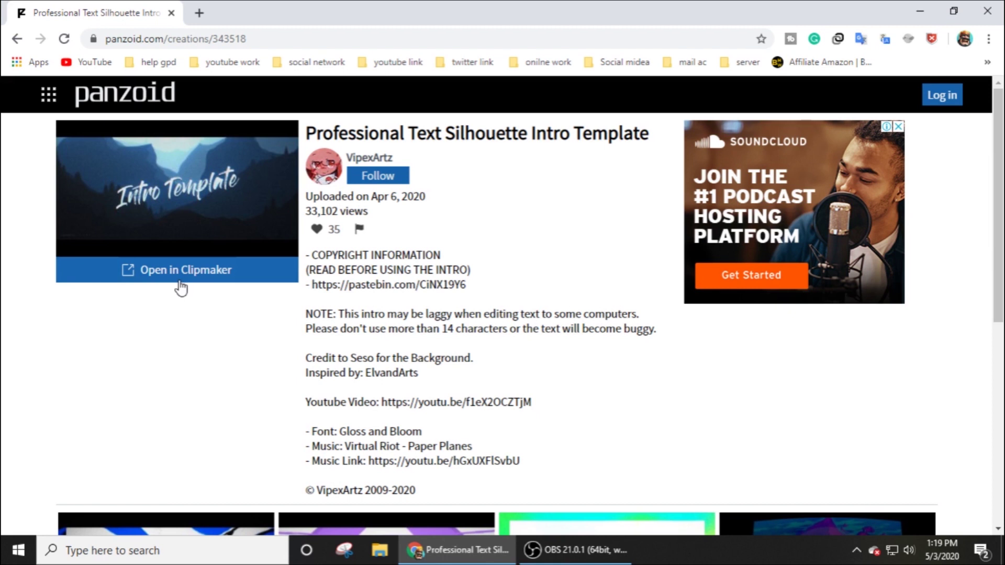
pyautogui.click(202, 280)
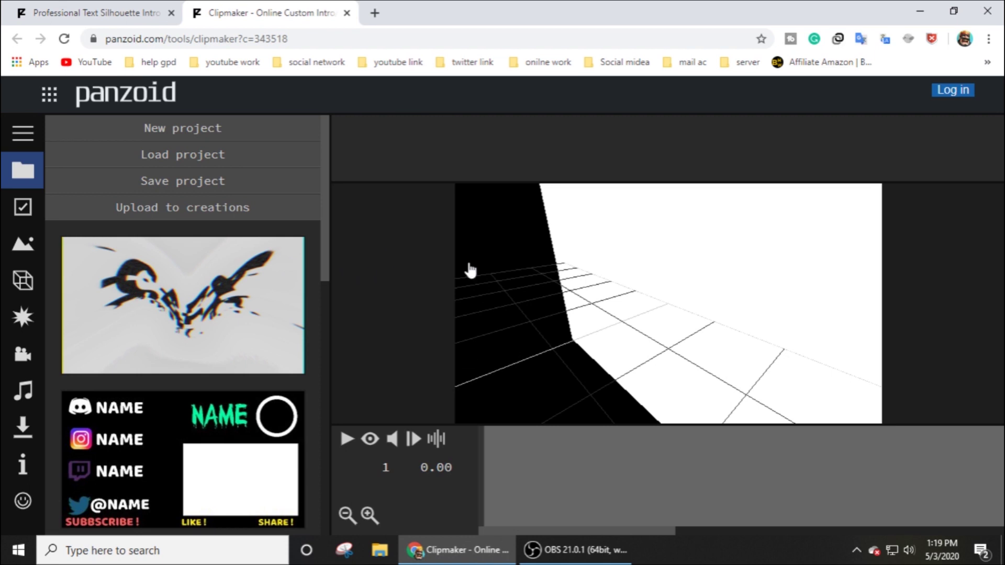
# - Switch the viewport to the camera preview, play the intro template and pause it
pyautogui.click(371, 440)
pyautogui.click(346, 440)
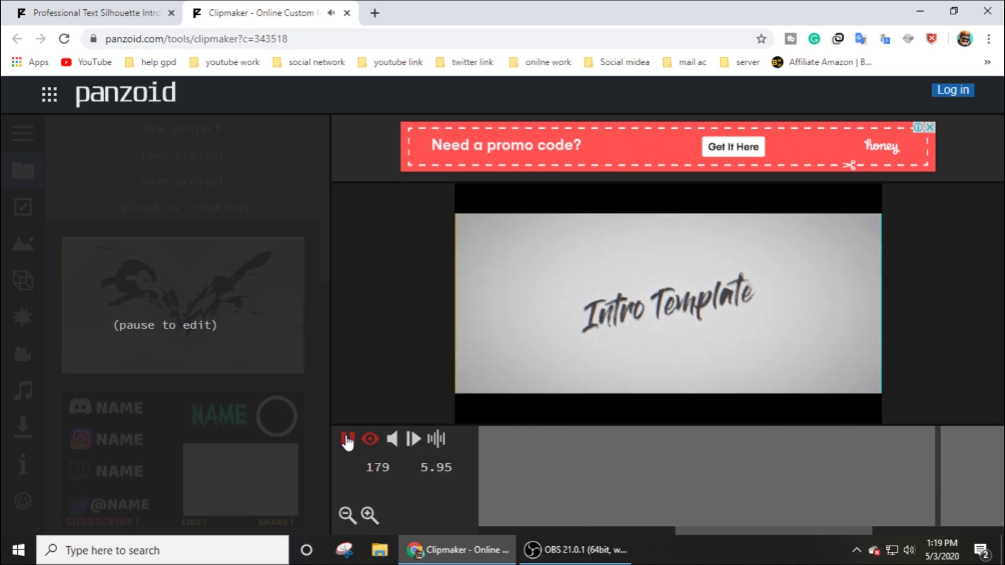
pyautogui.click(347, 441)
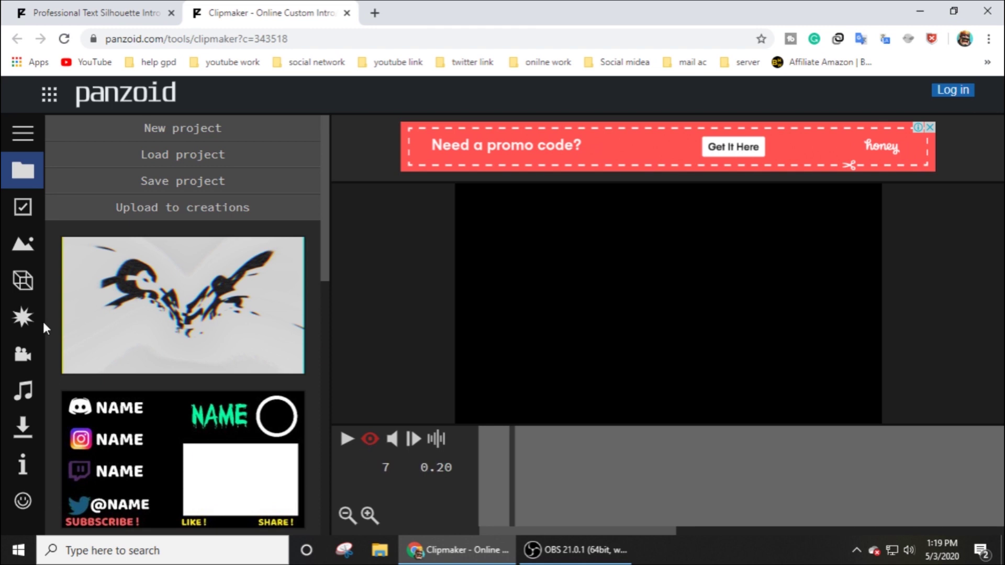
# - Enlarge the object list and change the first Intro Template text, directly under the Warning! Laggy! group, to "Bangla Help Desk"
pyautogui.click(27, 280)
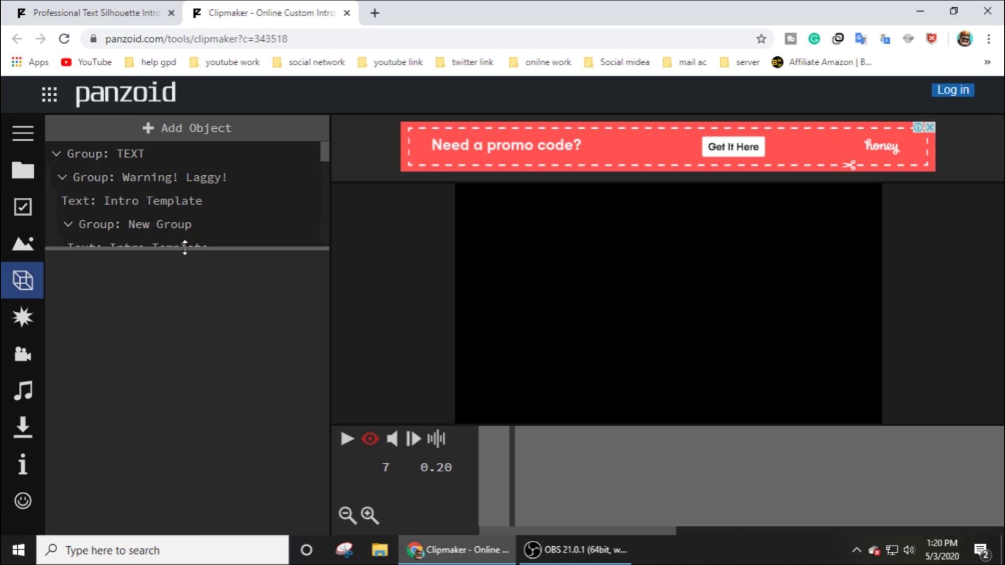
pyautogui.moveTo(185, 252); pyautogui.dragTo(181, 341)
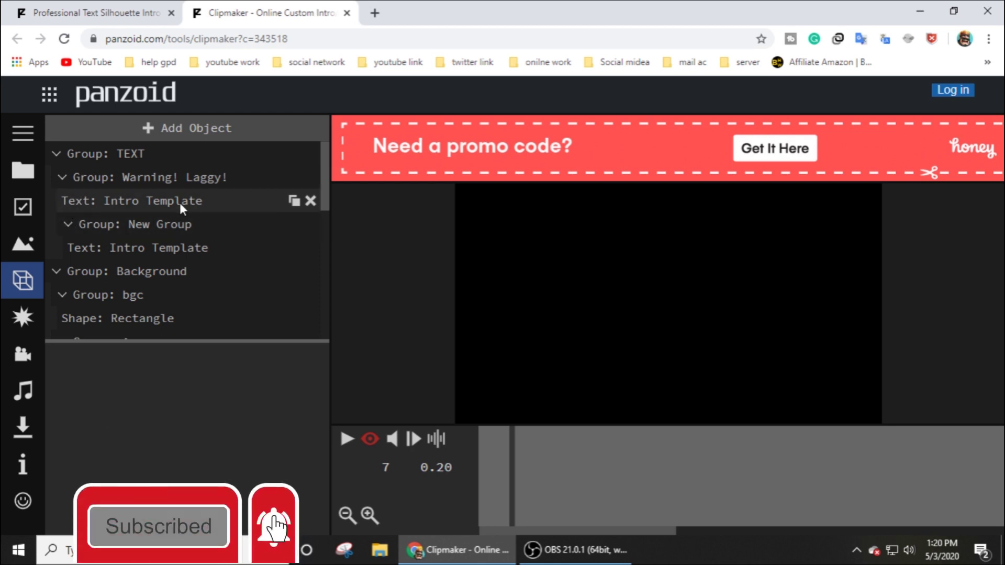
pyautogui.click(152, 202)
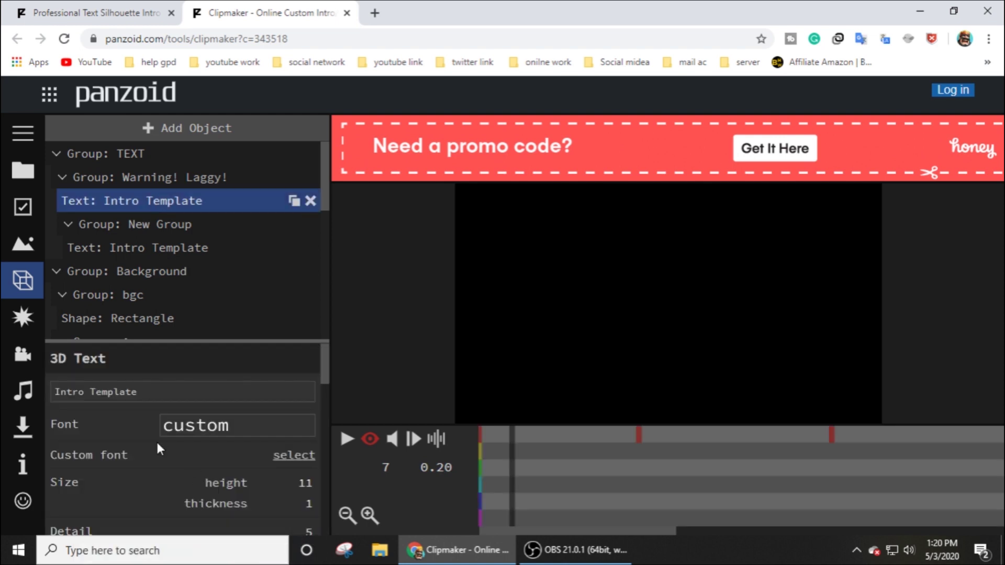
pyautogui.tripleClick(152, 391)
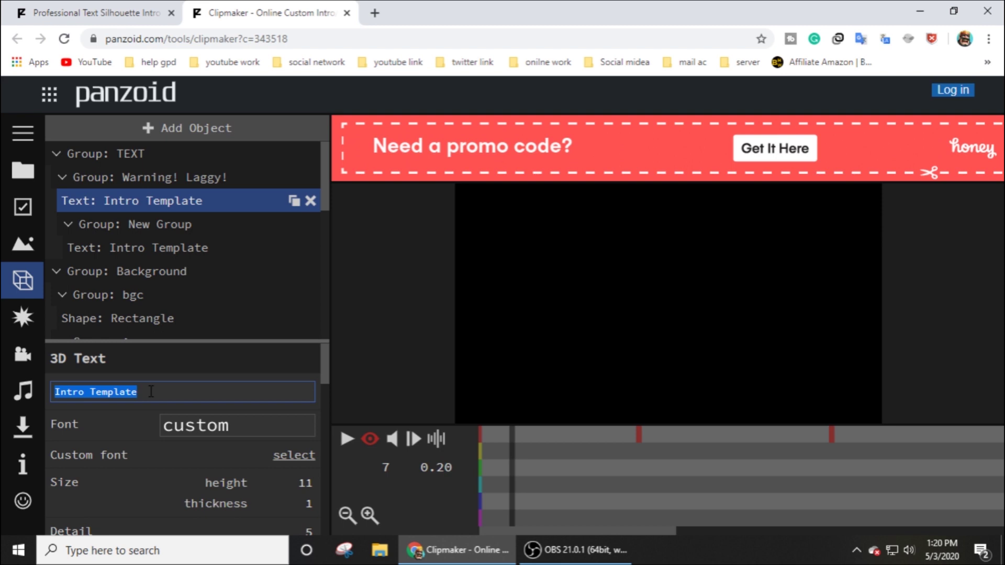
pyautogui.write('D')
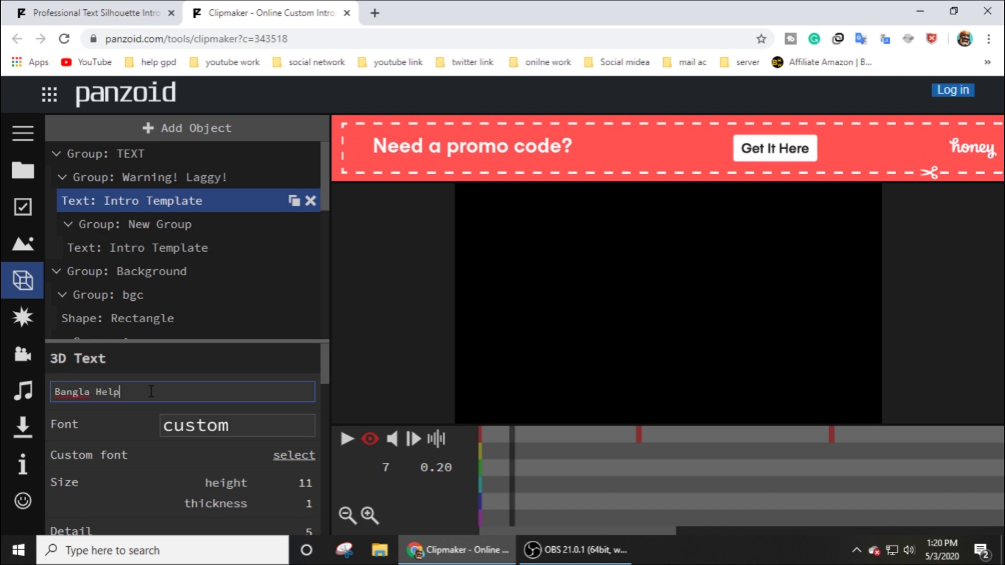
pyautogui.write('Gesk')
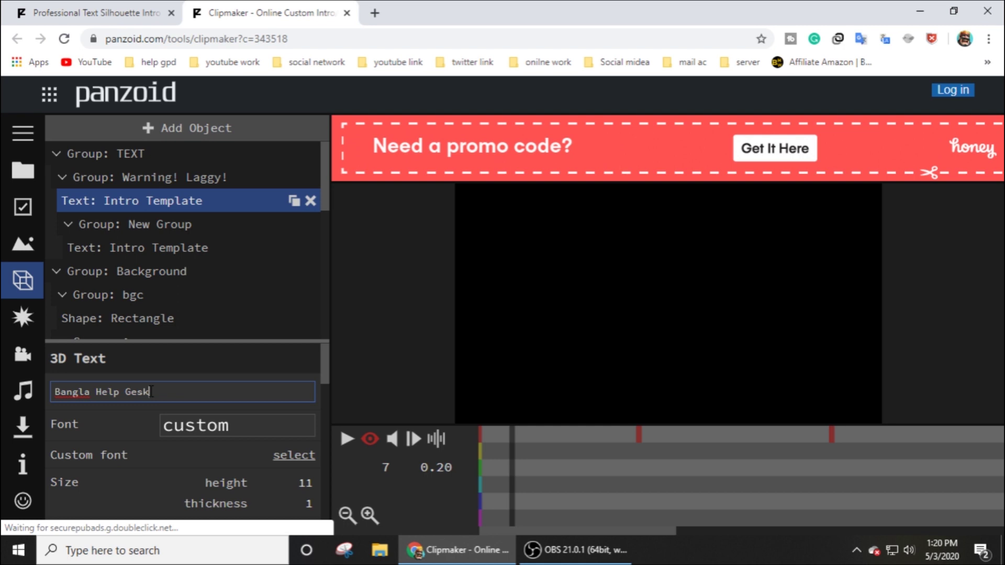
pyautogui.press('BackSpace')
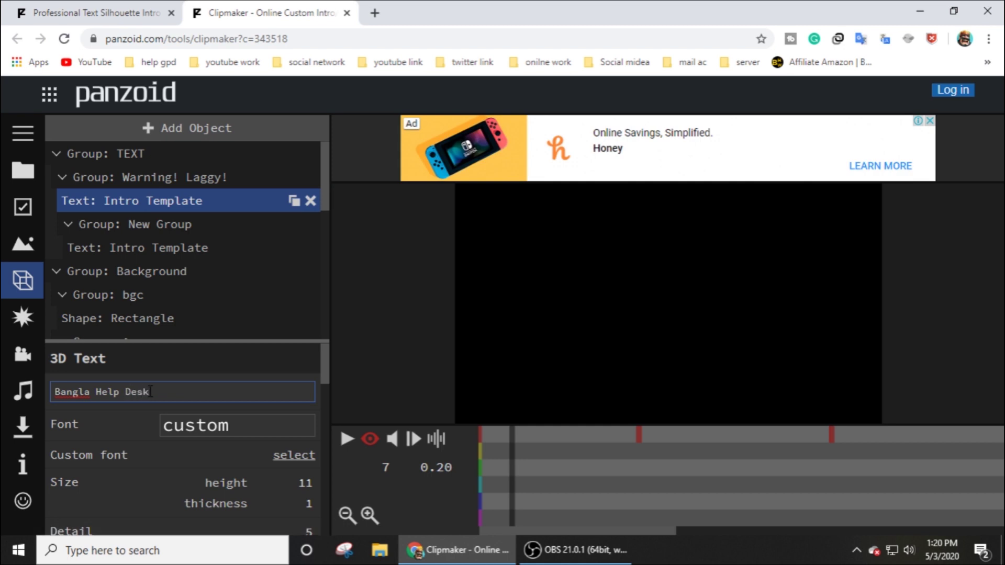
pyautogui.click(387, 453)
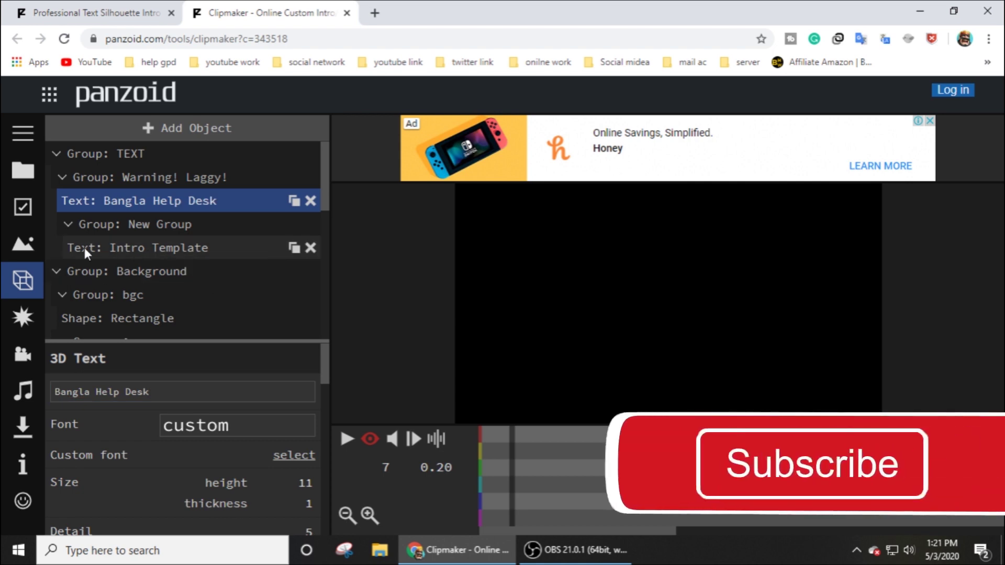
# - Change the Intro Template text inside New Group to "Bangla Haelp Desk" and preview the edited intro
pyautogui.click(183, 248)
pyautogui.tripleClick(145, 392)
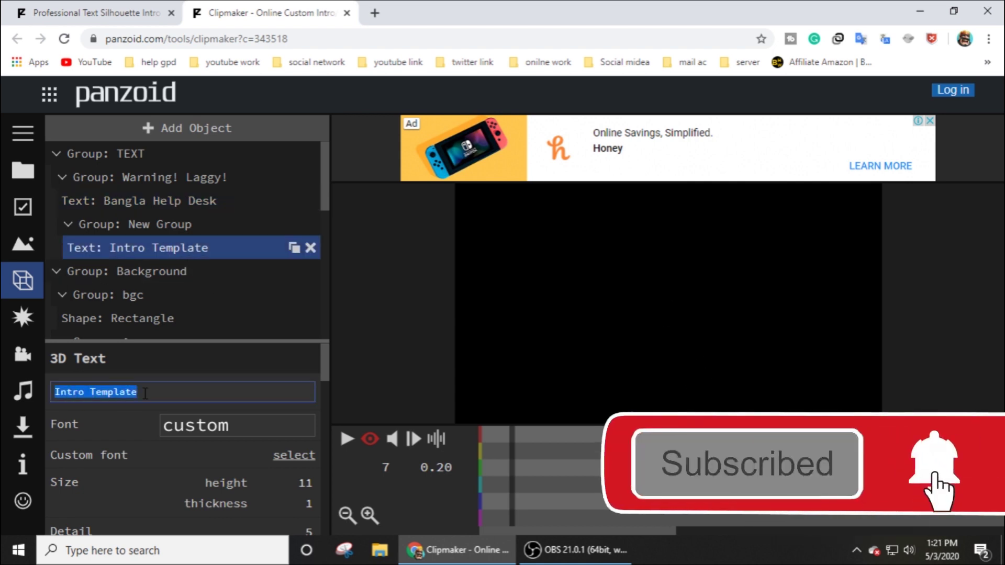
pyautogui.write('Bangla Haelp Desk')
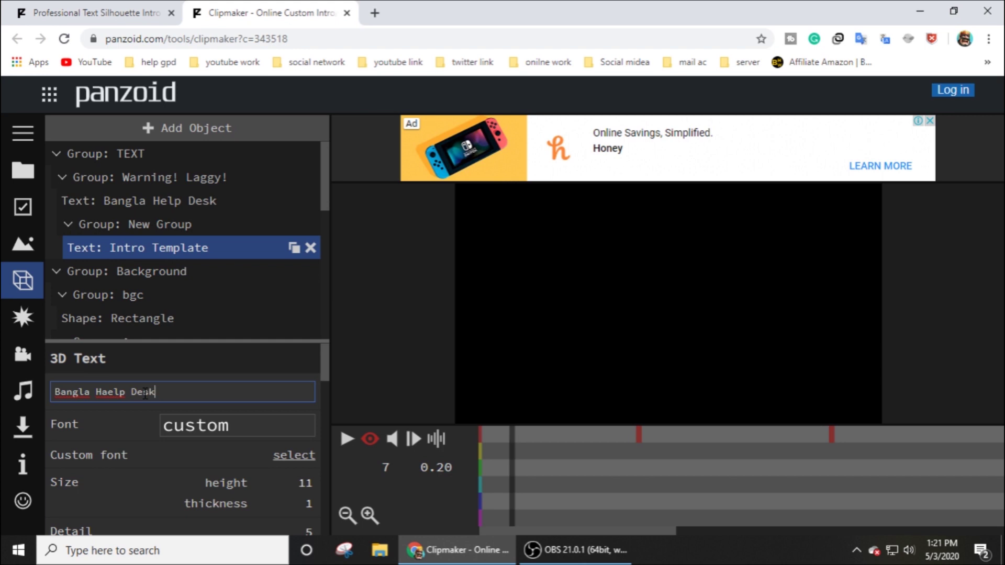
pyautogui.press('Return')
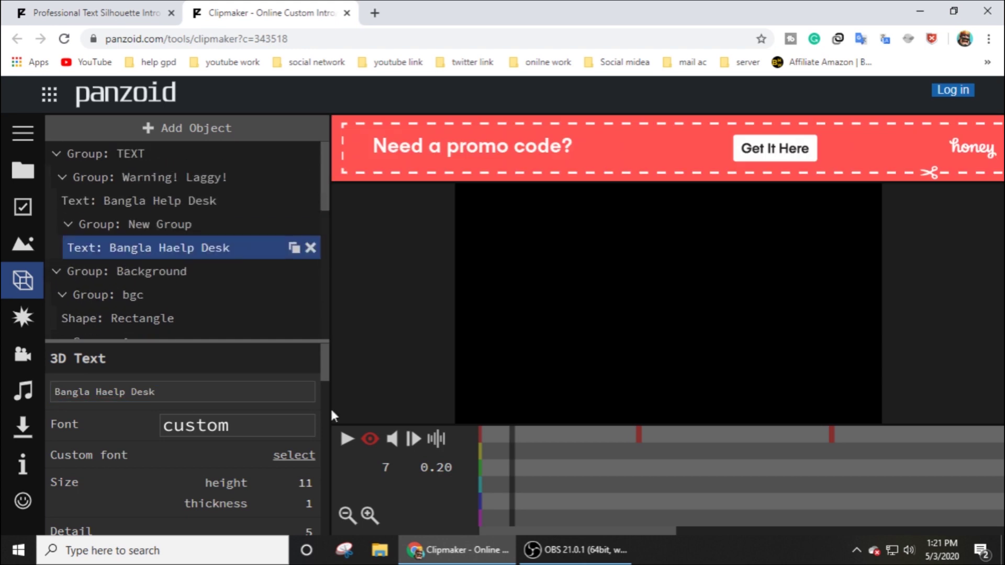
pyautogui.click(346, 440)
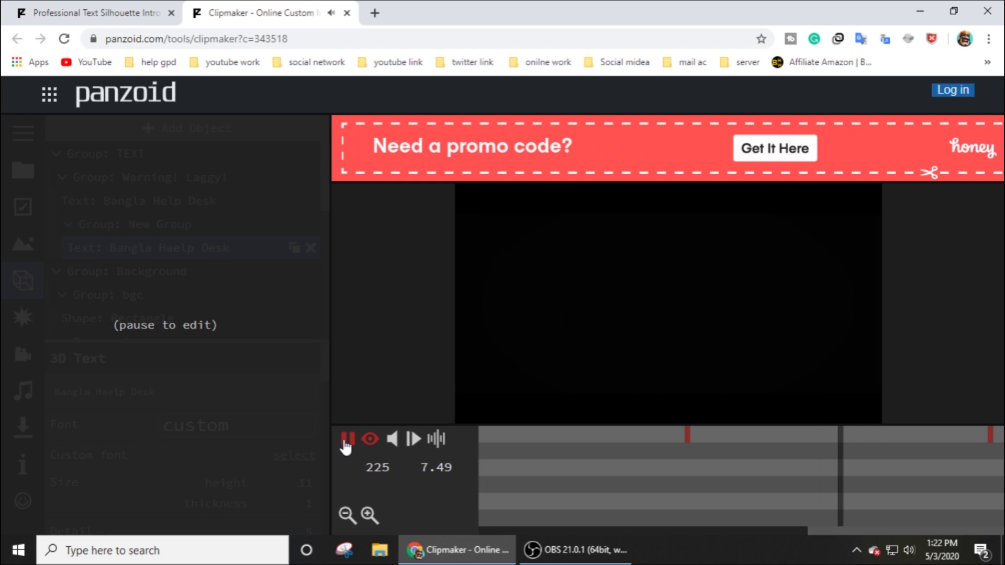
pyautogui.click(348, 443)
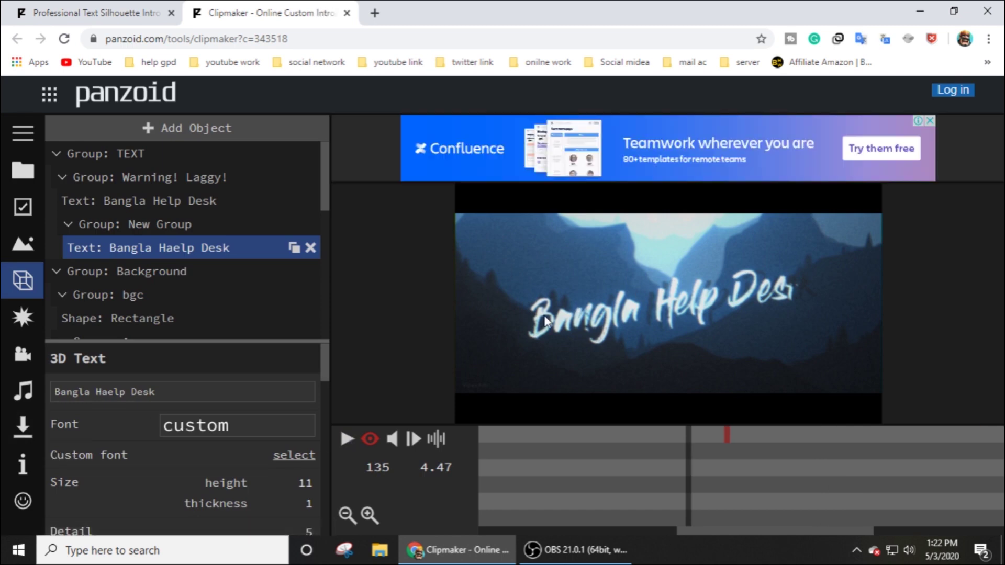
# - Render the intro video in extreme quality (slow) mode with the .mkv (vp8/opus) format
pyautogui.click(23, 426)
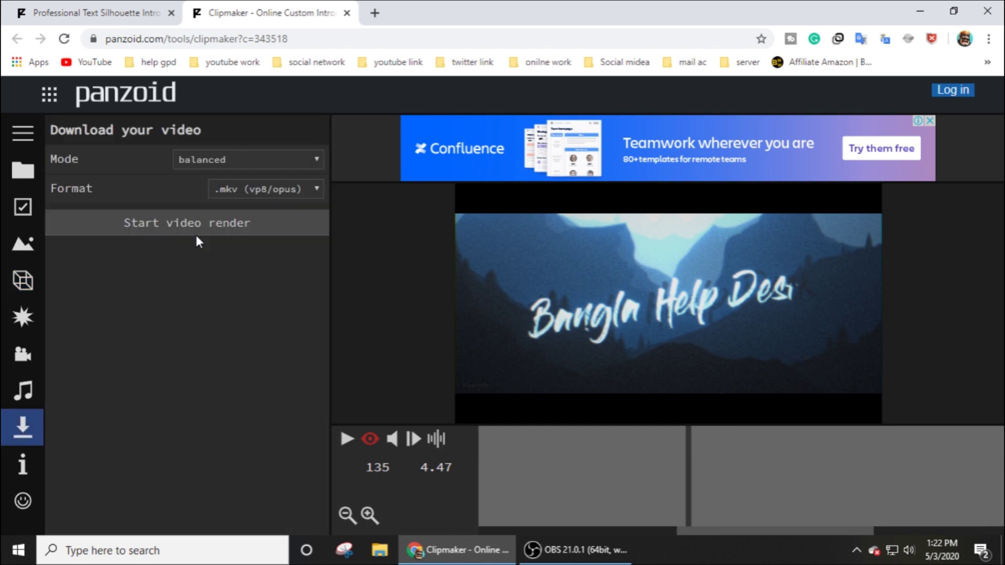
pyautogui.click(234, 160)
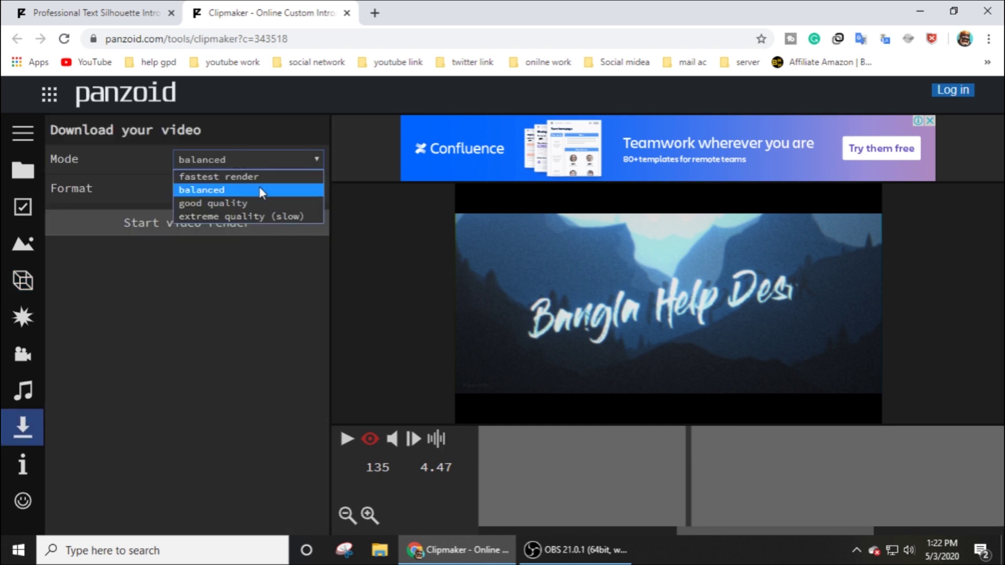
pyautogui.click(242, 217)
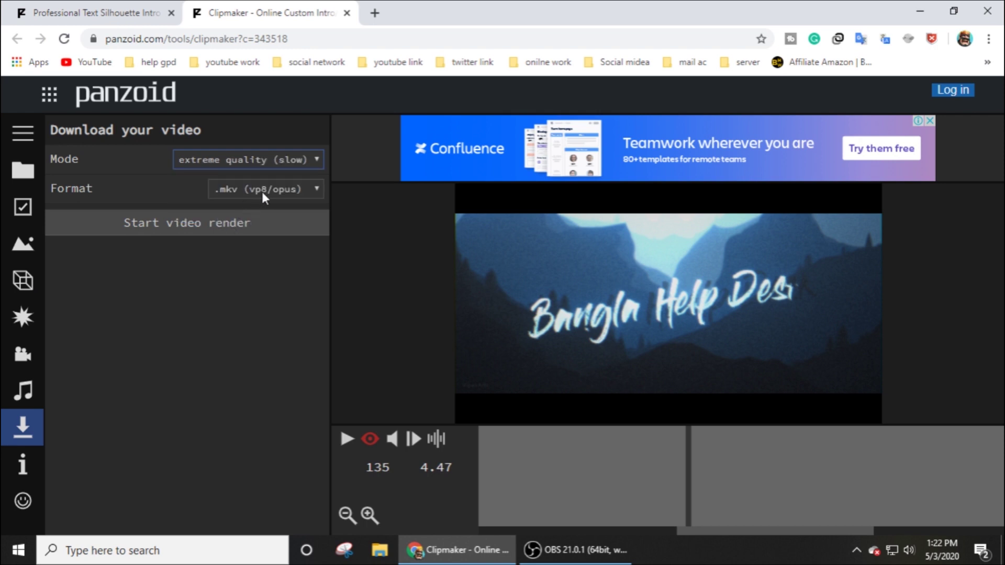
pyautogui.click(238, 193)
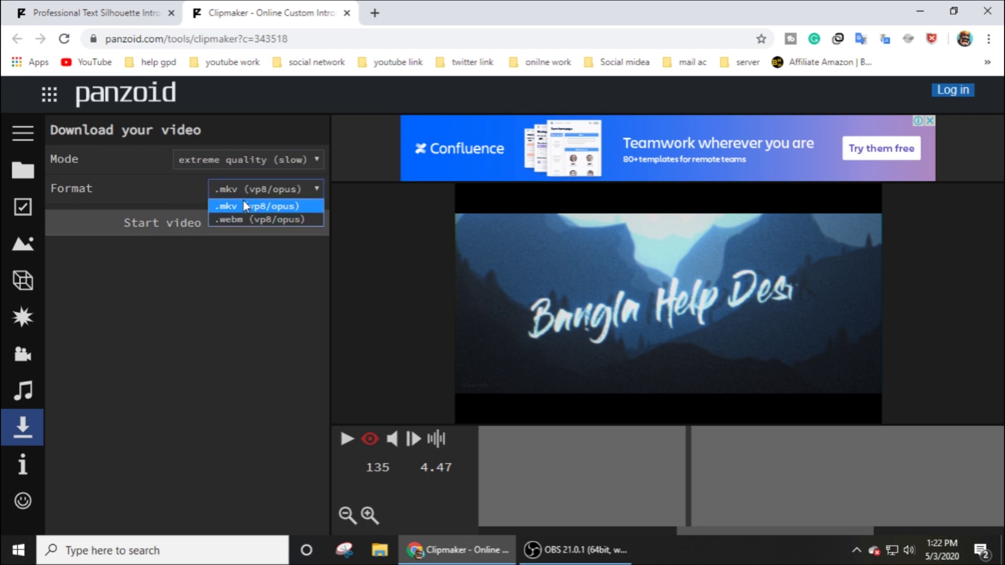
pyautogui.click(243, 190)
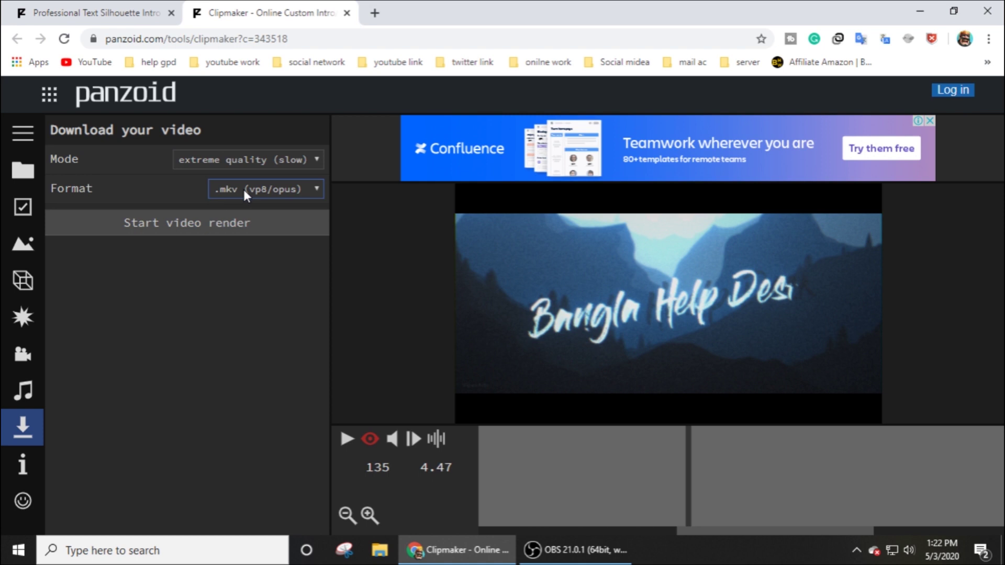
pyautogui.click(189, 229)
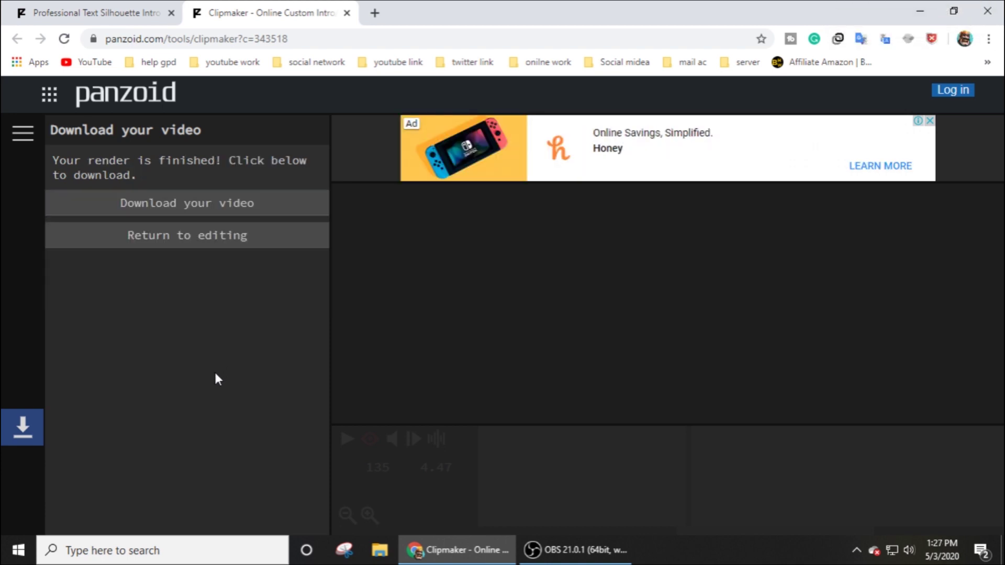
# - Download the rendered video and play video (1).mkv in KMPlayer at 100% volume
pyautogui.click(209, 211)
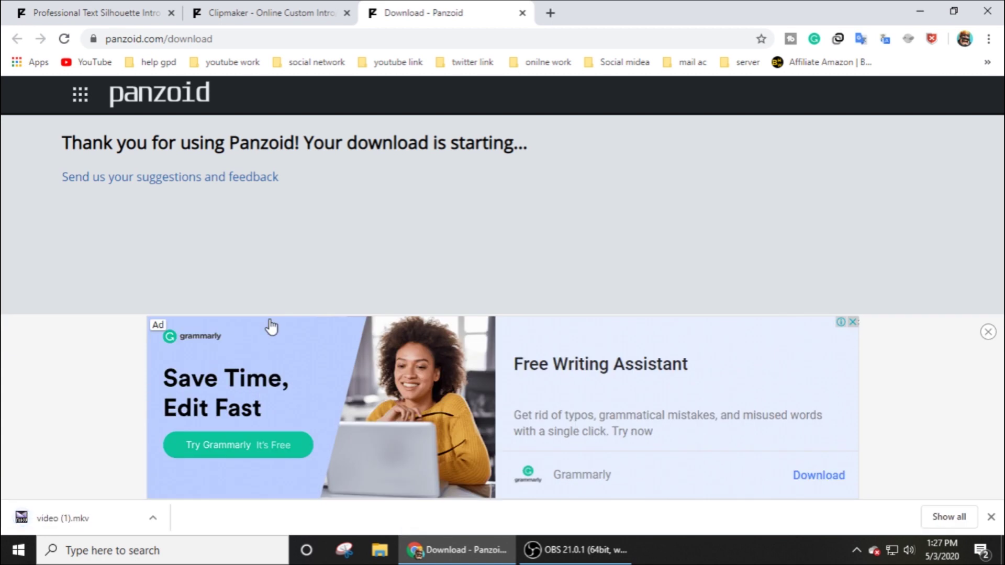
pyautogui.click(152, 519)
pyautogui.click(201, 420)
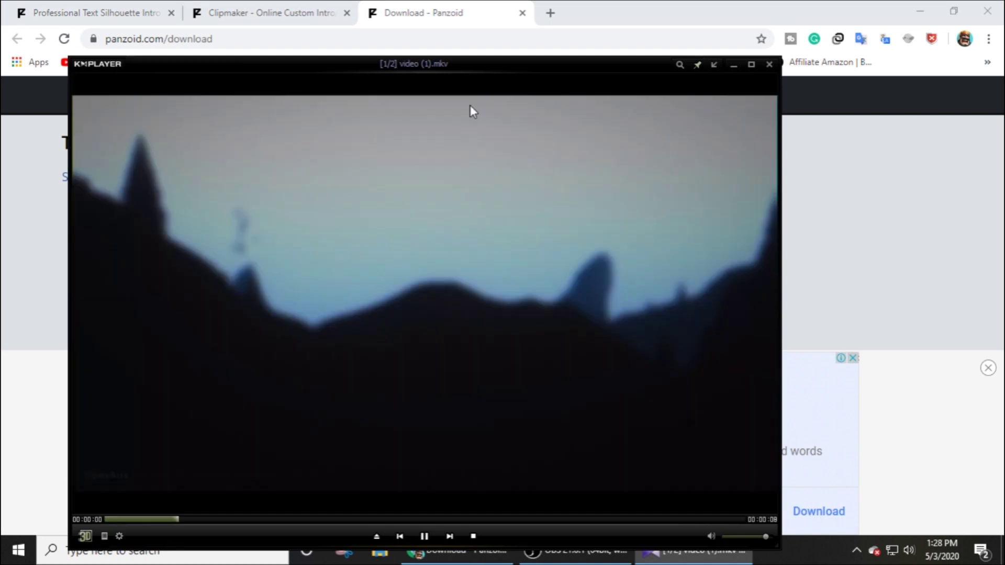
pyautogui.scroll(2, 541, 328)
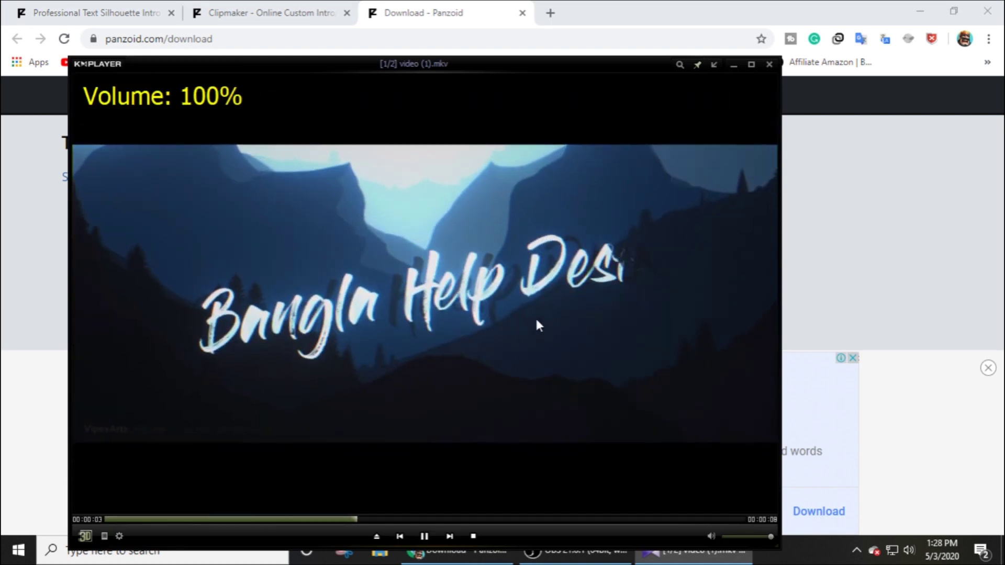